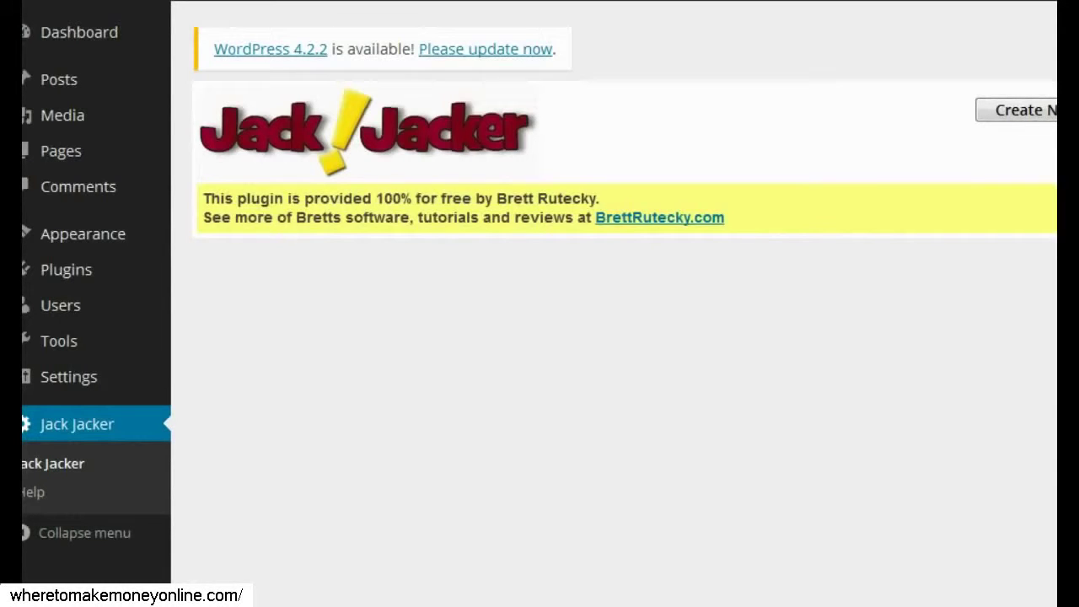
- Add a new WordPress page titled 'How To Loose Weight' and publish it
mouse_move(67, 159)
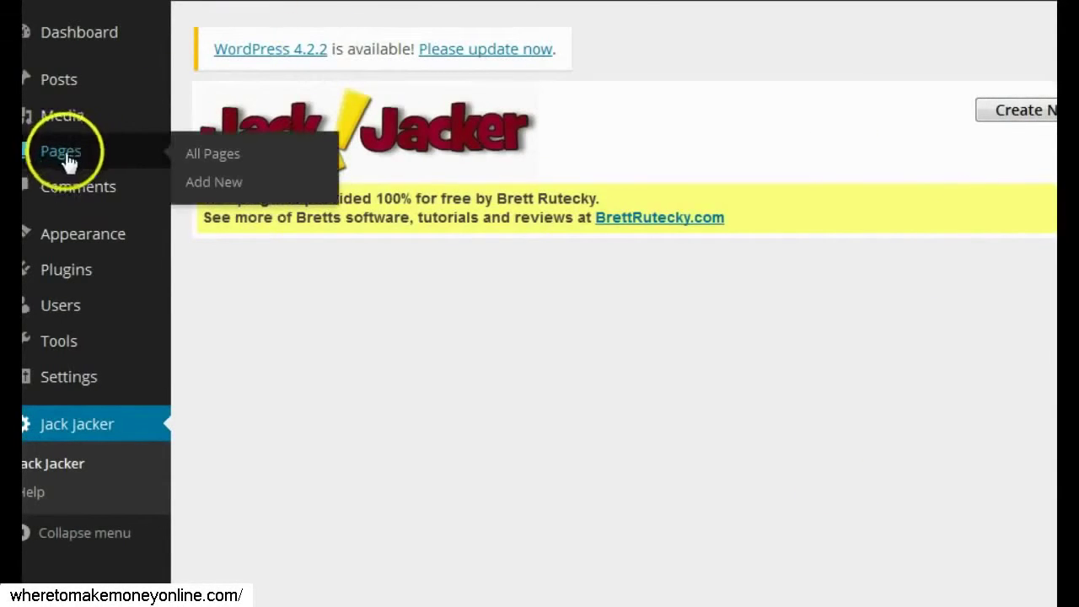
left_click(208, 190)
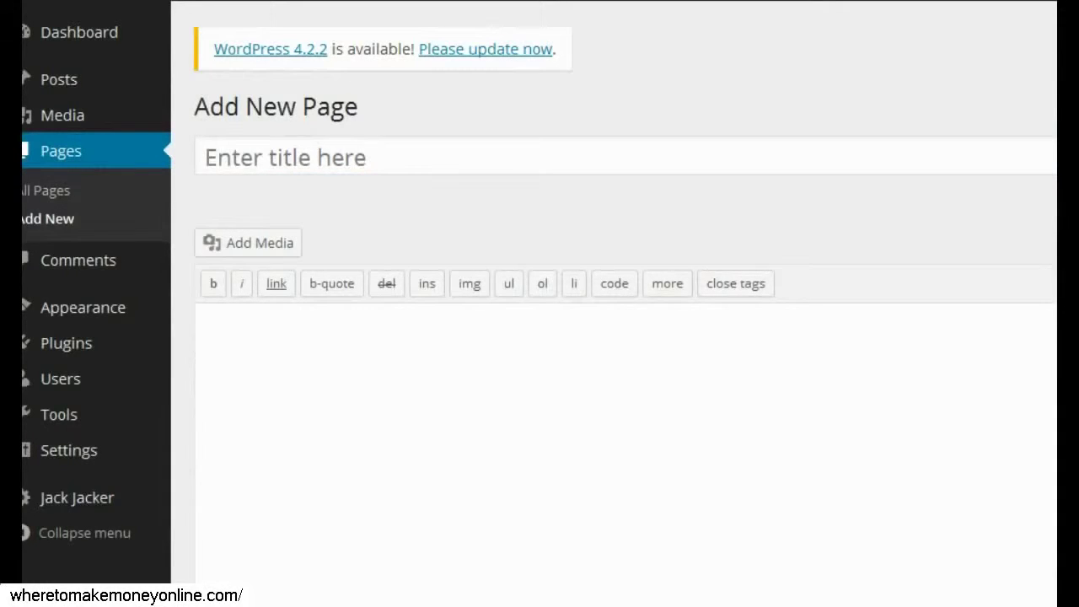
left_click(476, 158)
type("How Too")
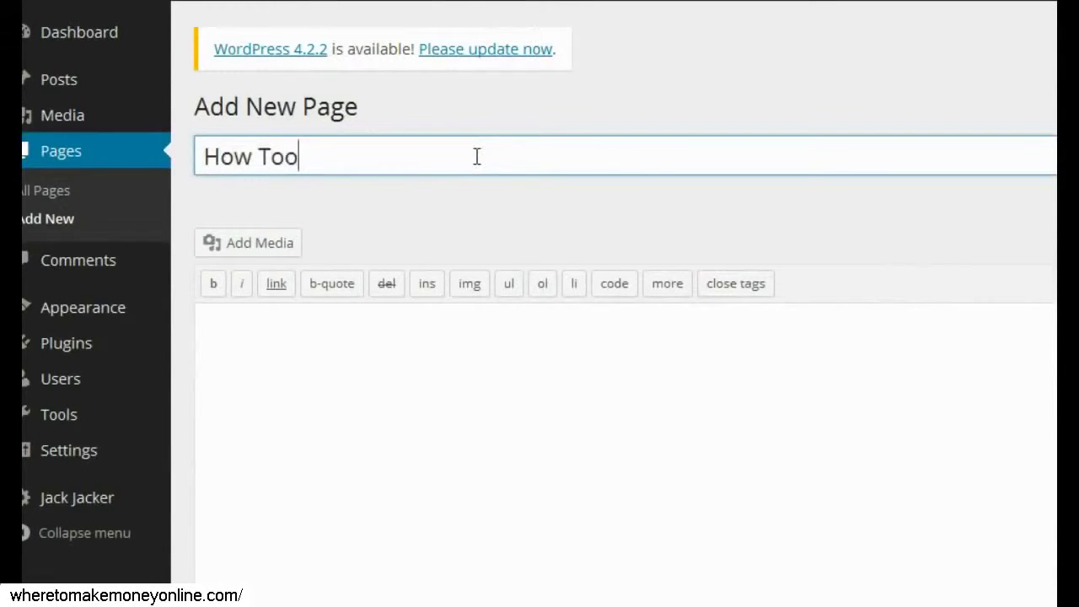
key("BackSpace")
type("Loose Weight")
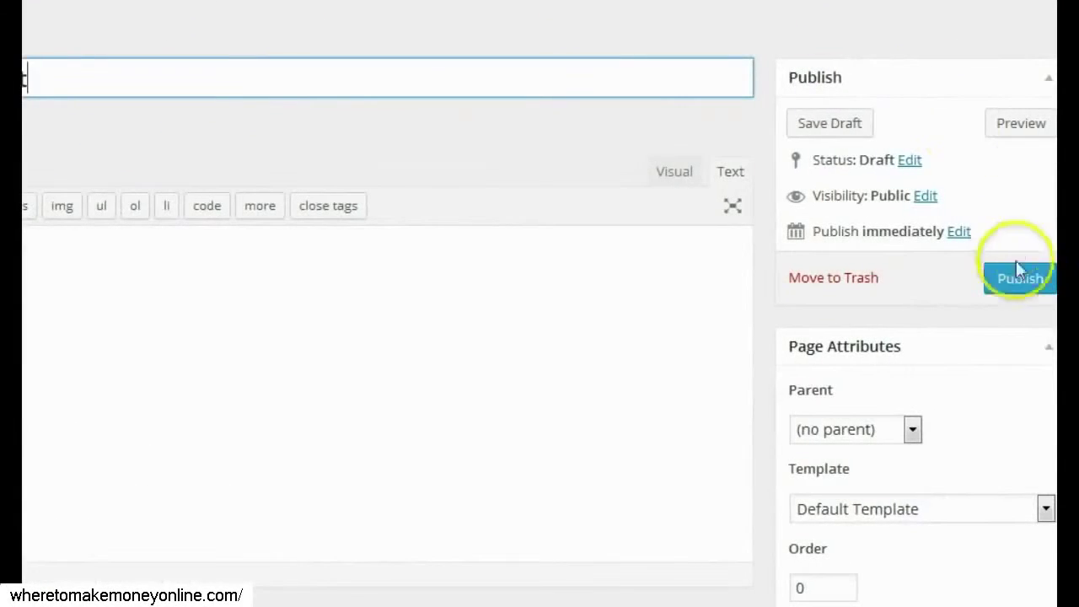
left_click(1017, 278)
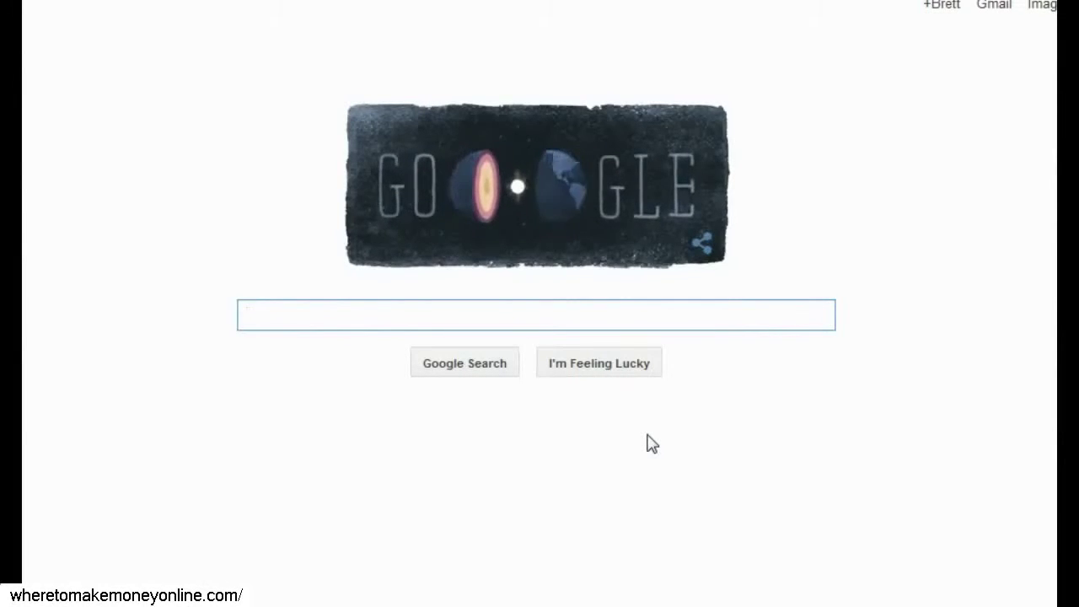
- Search Google for Health.com's '16 Ways to Lose Weight Fast' article and copy its web address
left_click(531, 335)
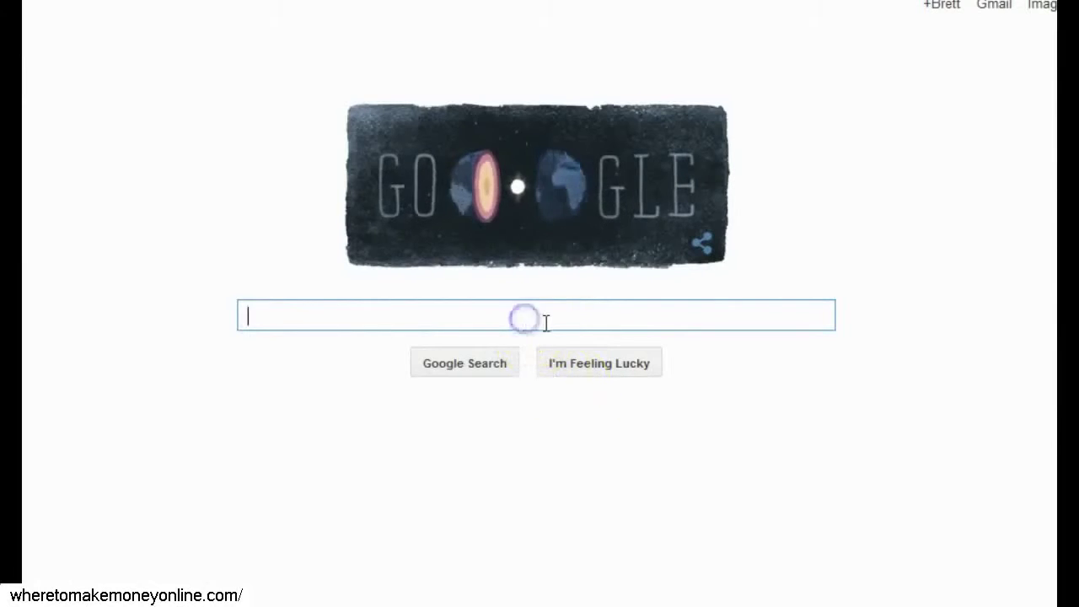
type("g")
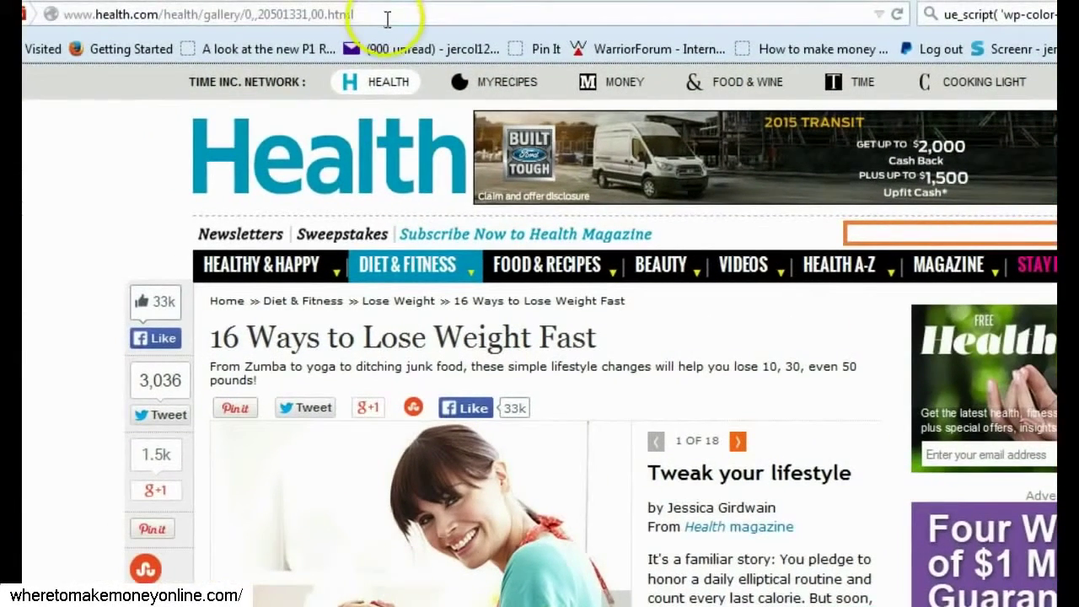
right_click(387, 19)
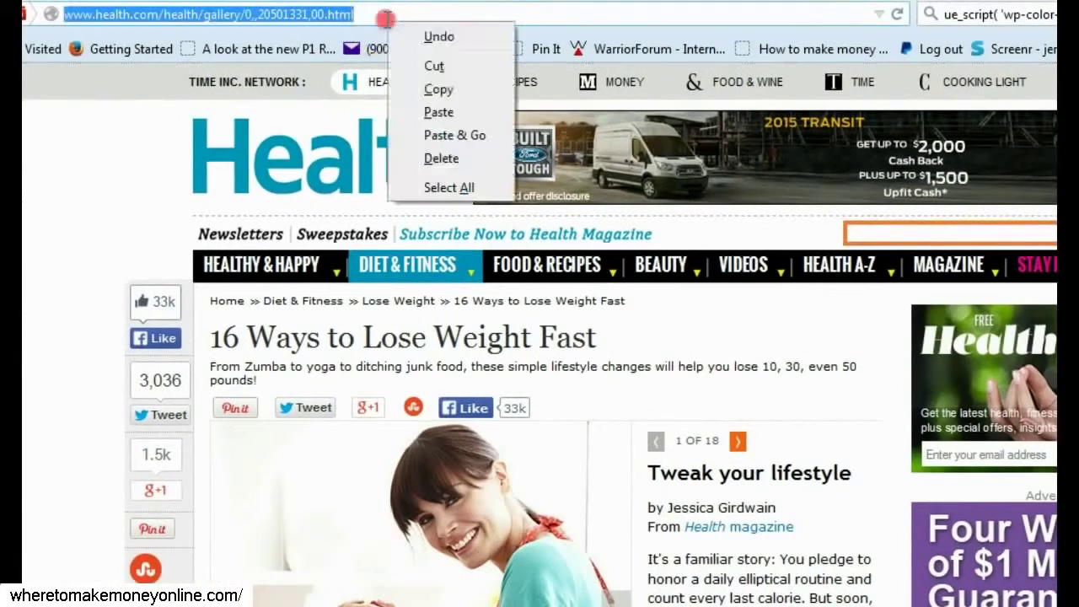
left_click(442, 90)
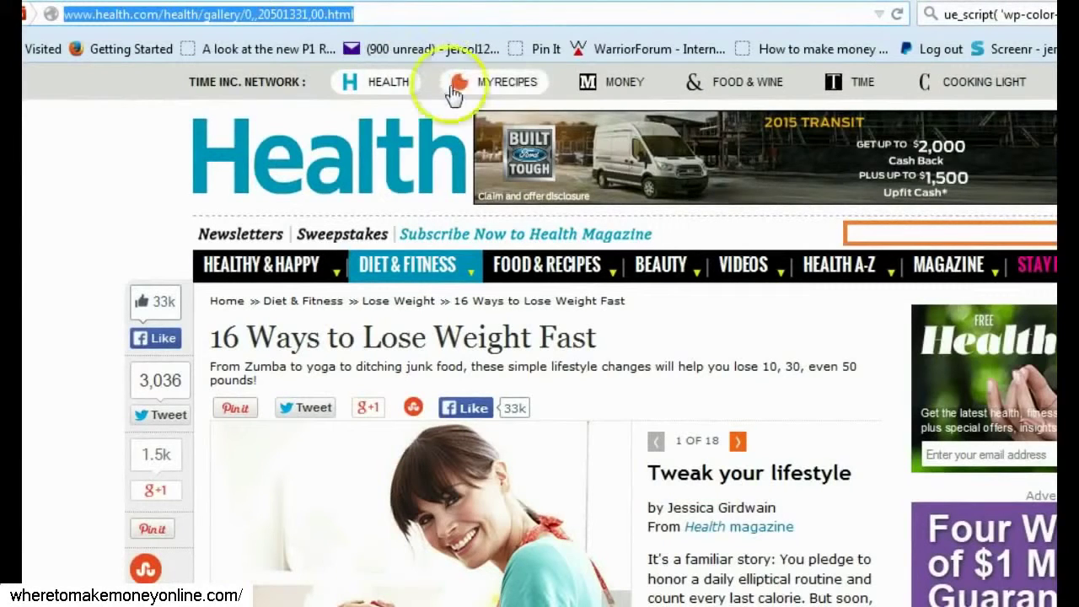
left_click(111, 540)
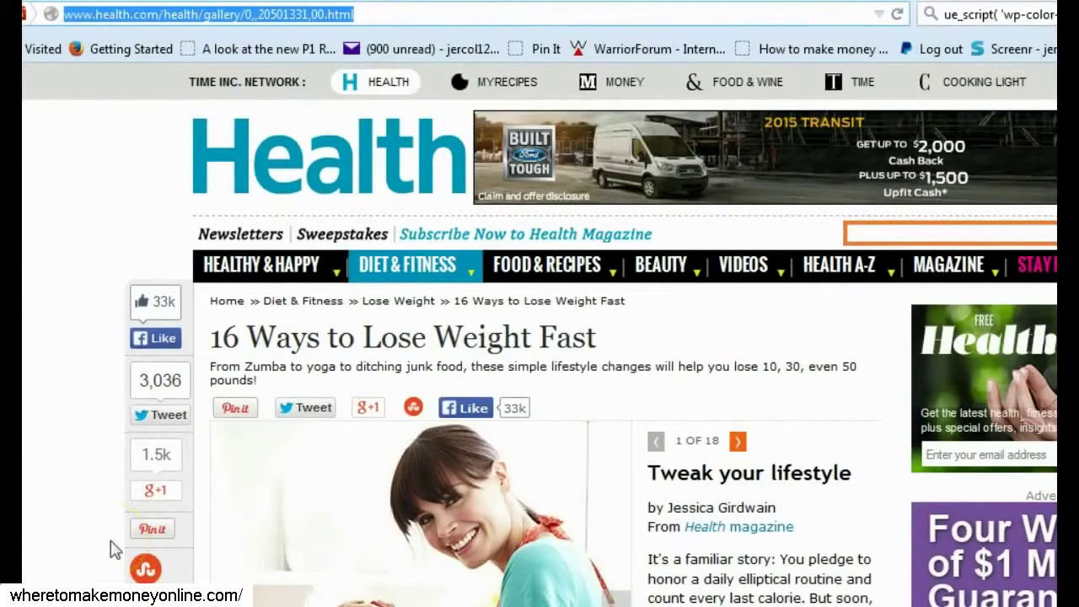
left_click(111, 540)
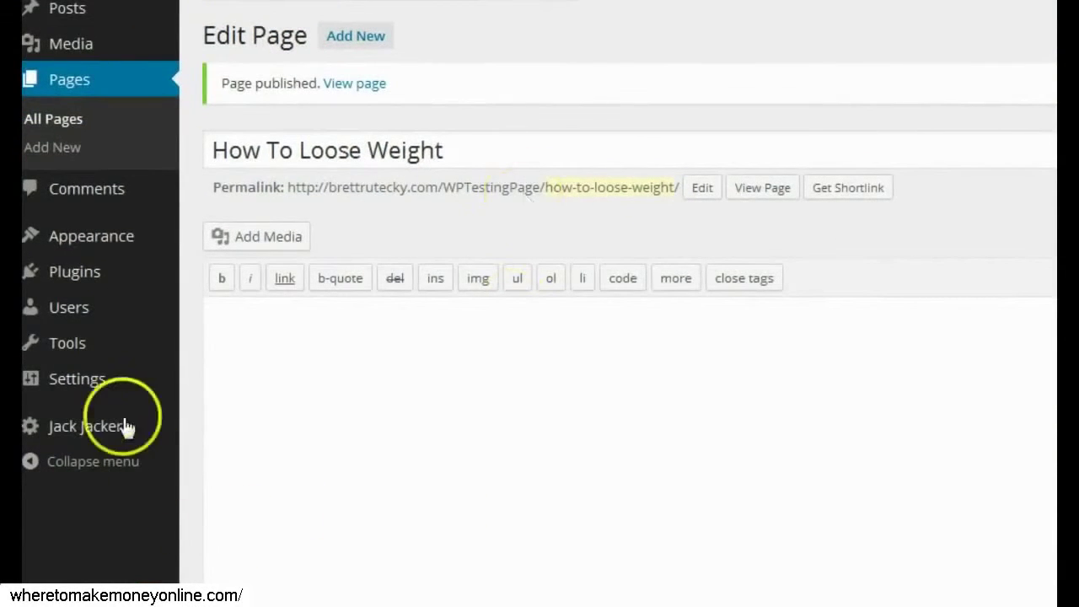
- Go to the Jack Jacker plugin page and start a new jack
mouse_move(118, 427)
left_click(214, 435)
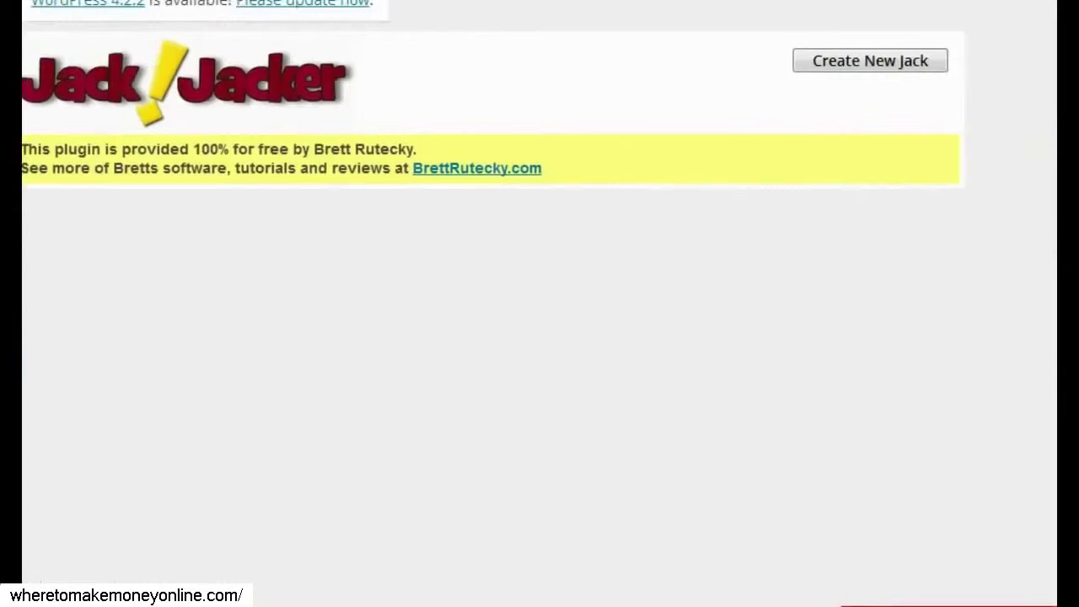
left_click(868, 66)
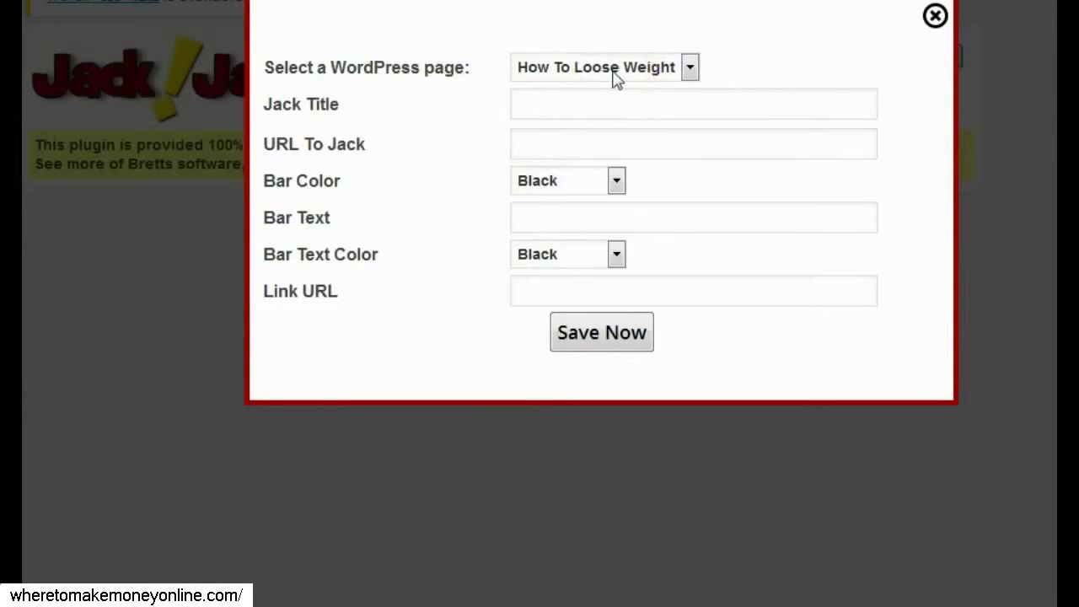
- Choose 'How To Loose Weight' as the jack's target page
left_click(658, 66)
left_click(665, 100)
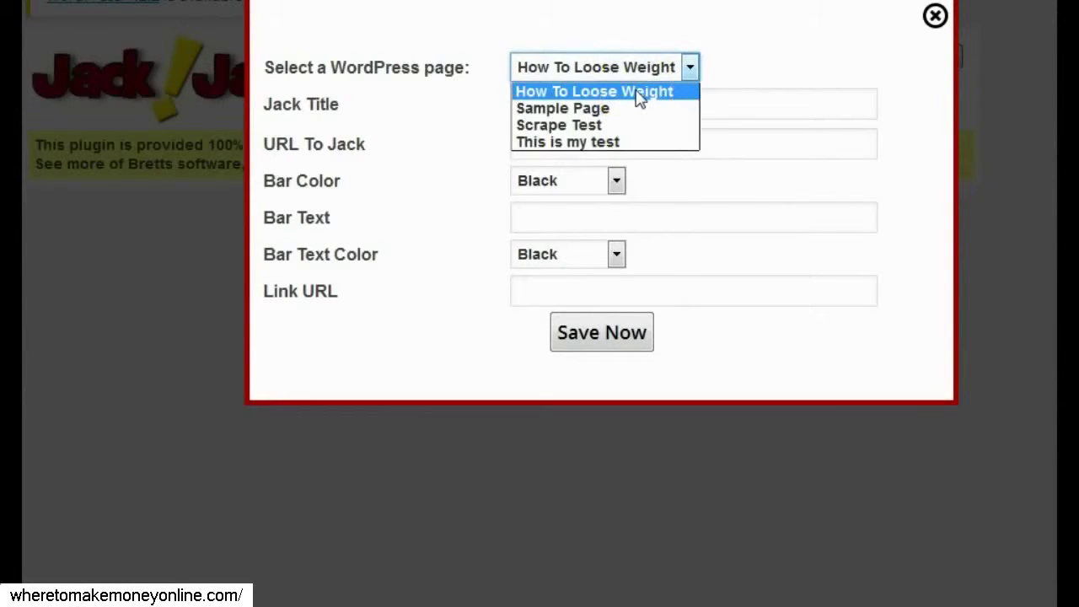
left_click(639, 98)
left_click(787, 38)
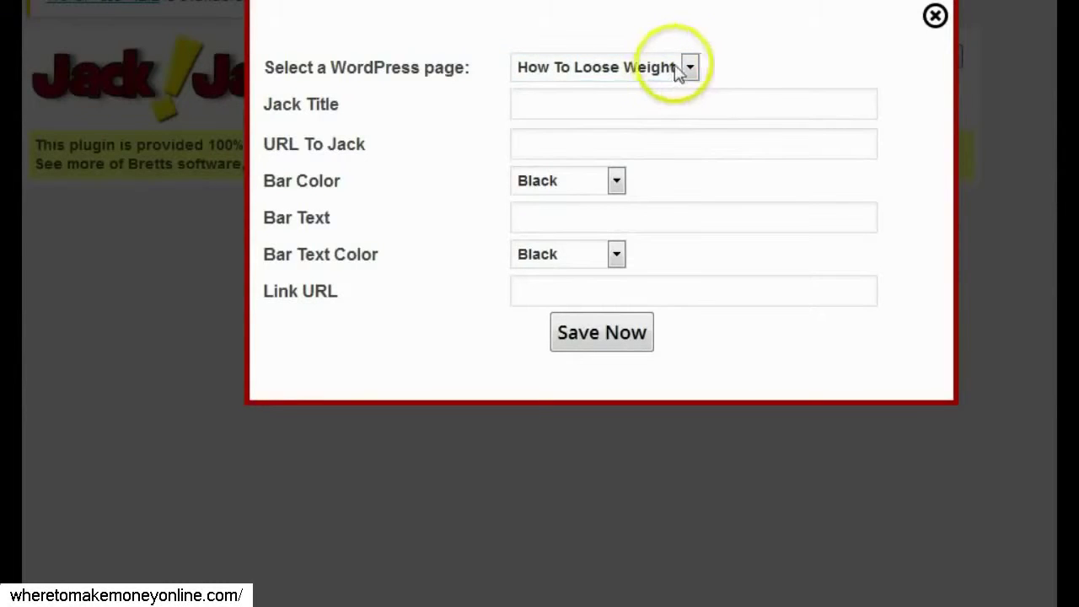
- Enter a test Jack Title and paste the Health.com article address as the URL To Jack
left_click(579, 97)
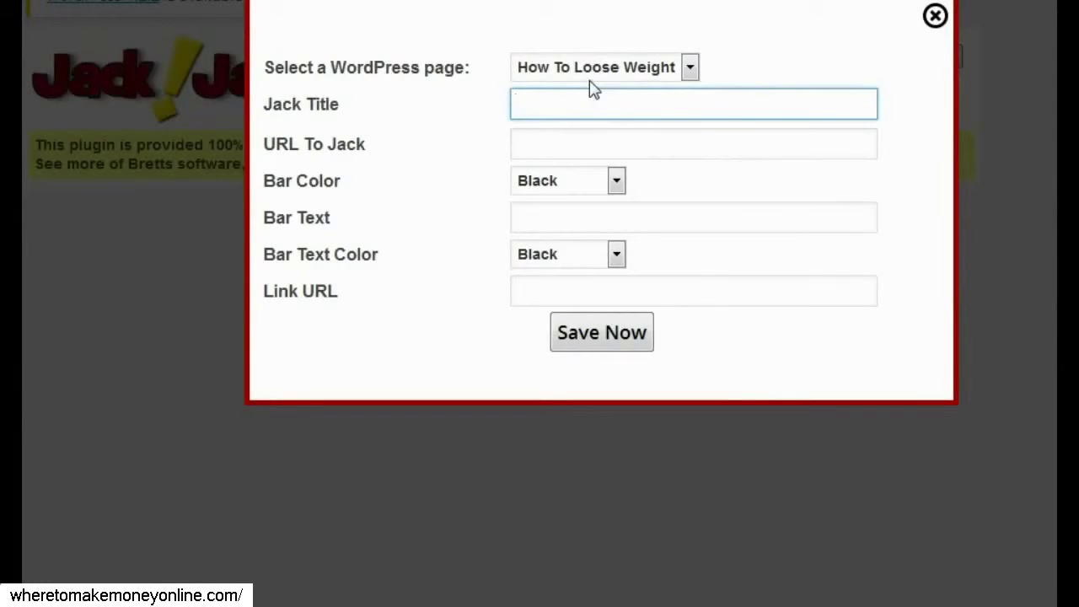
type("Bretts Test")
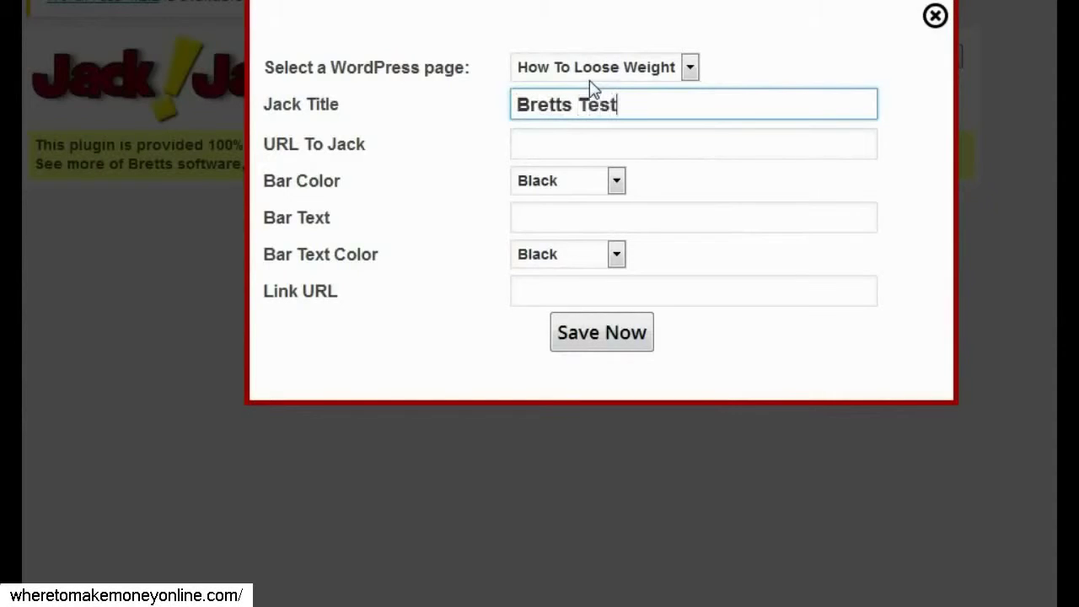
left_click(577, 143)
right_click(585, 142)
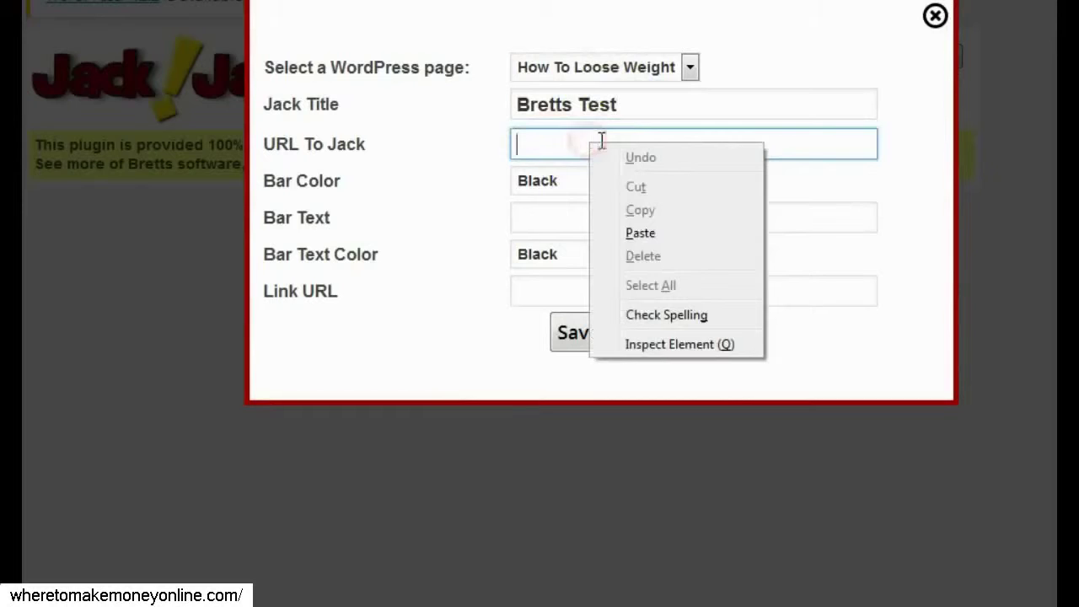
left_click(640, 234)
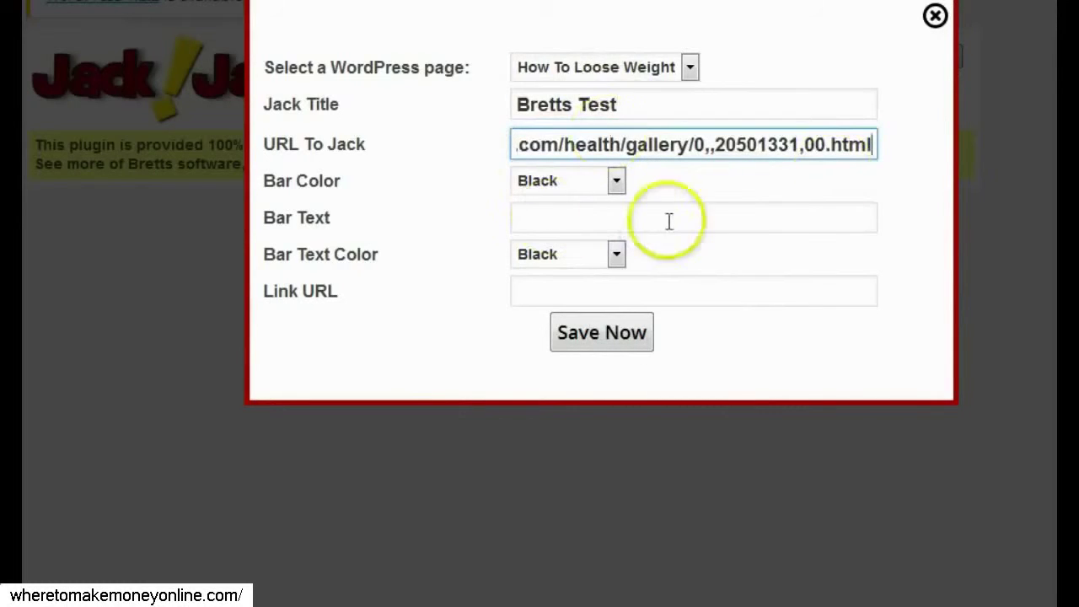
left_click(616, 182)
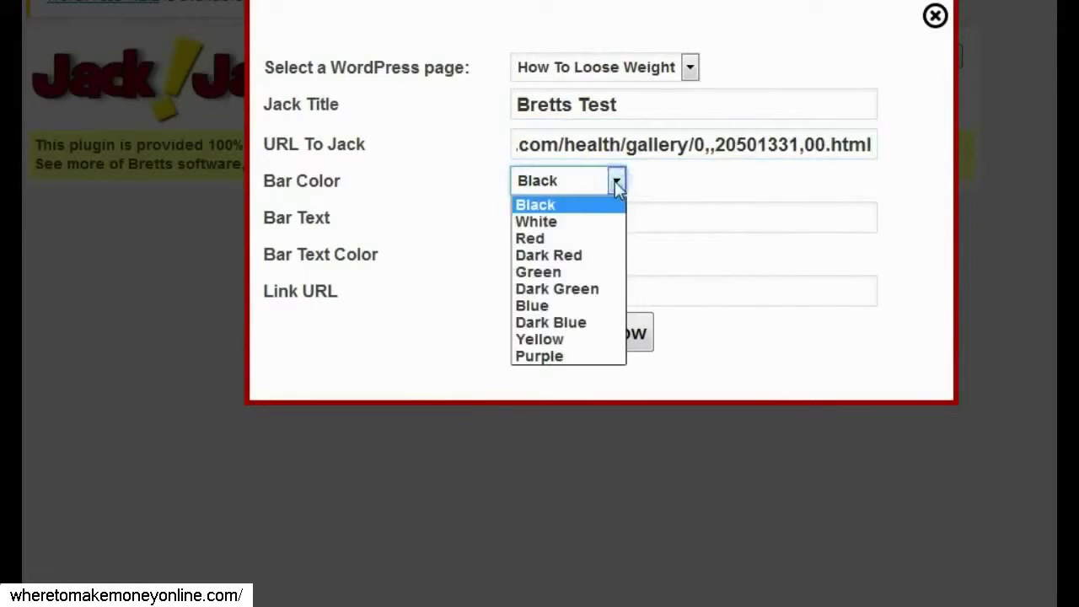
- Make the bar blue with black text reading 'Click Here To Loose 10lb in 10 days.'
left_click(597, 309)
left_click(553, 219)
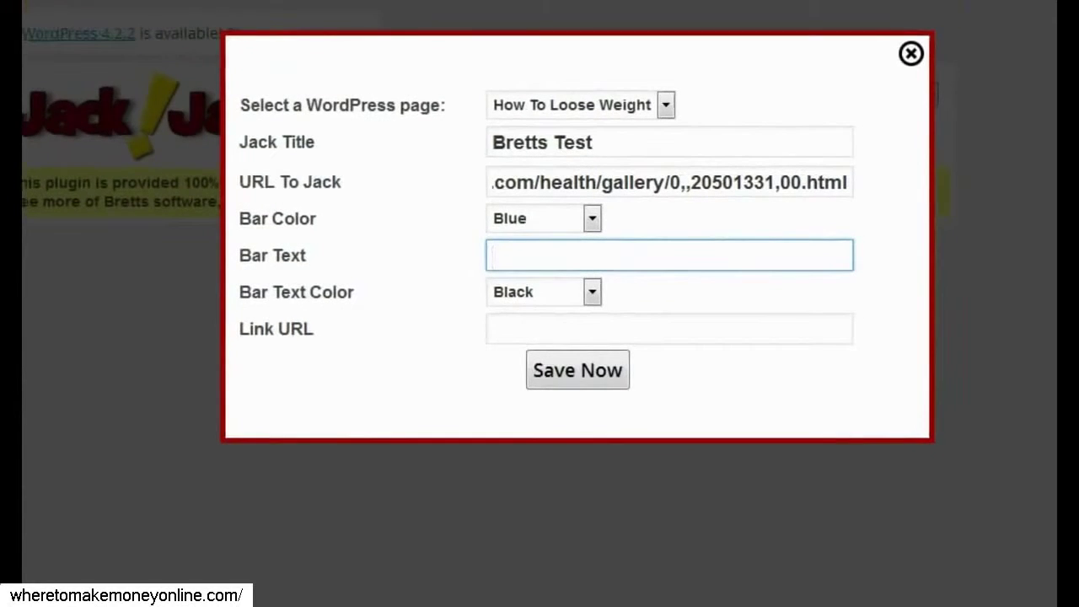
type("Click Here To Loose 10lb in 1")
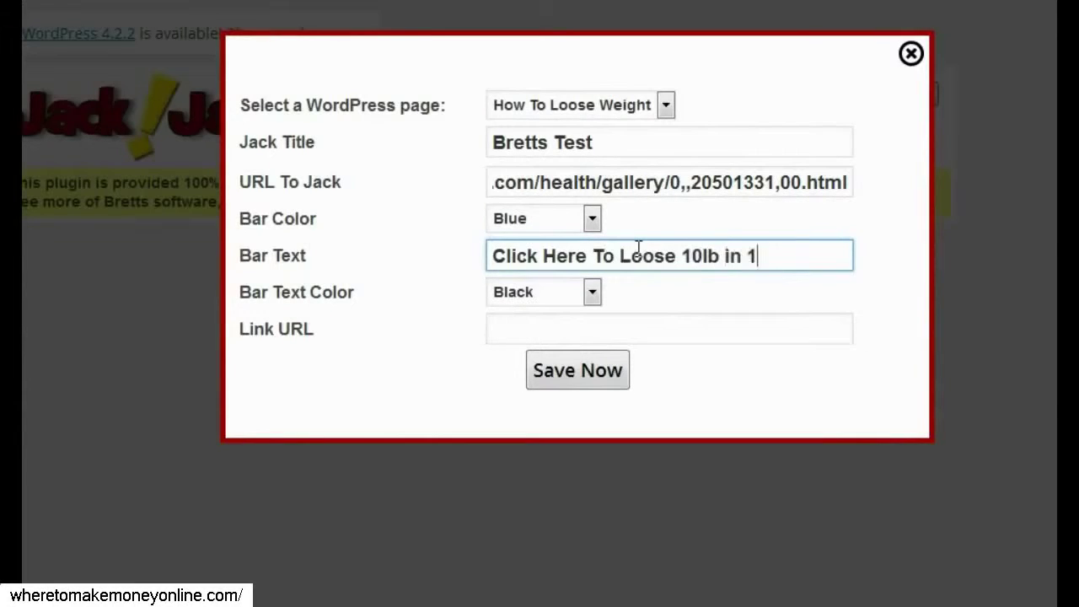
type("0 days.")
left_click(635, 291)
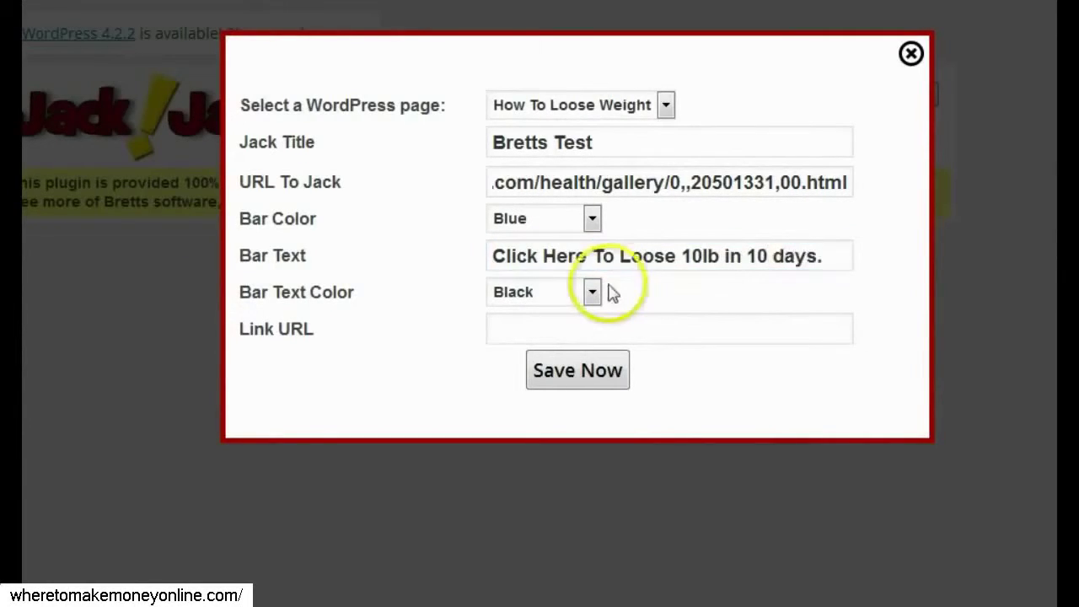
left_click(592, 292)
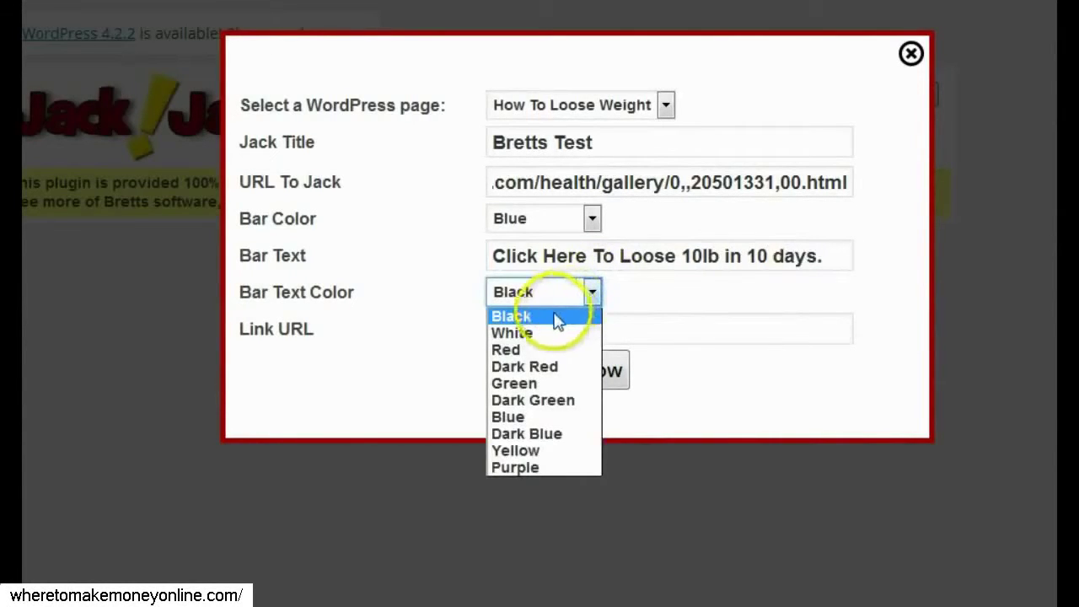
left_click(558, 316)
left_click(595, 324)
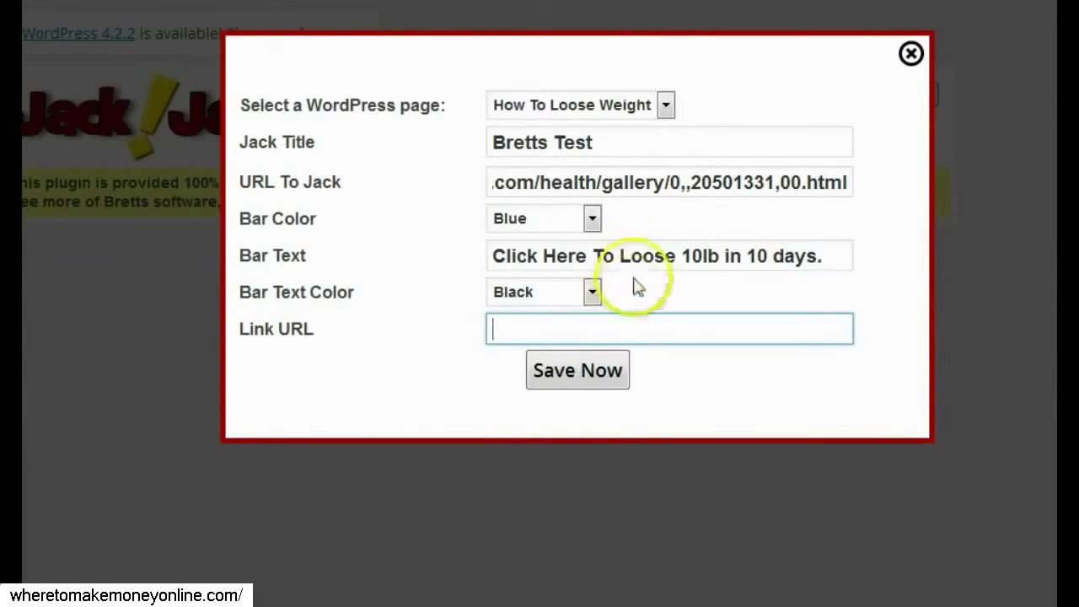
left_click(549, 337)
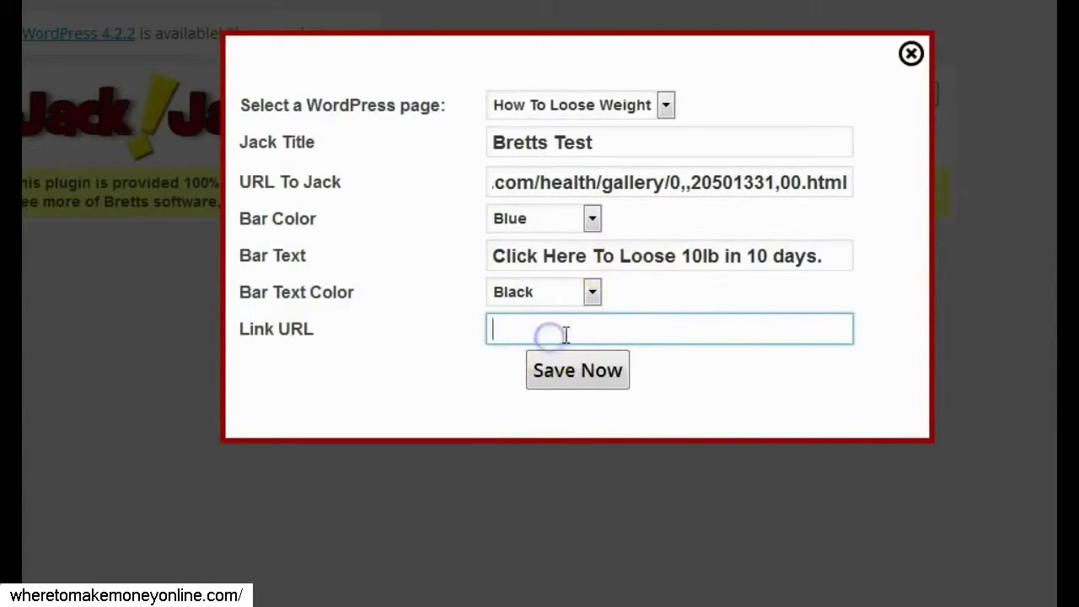
type("http://www.hp")
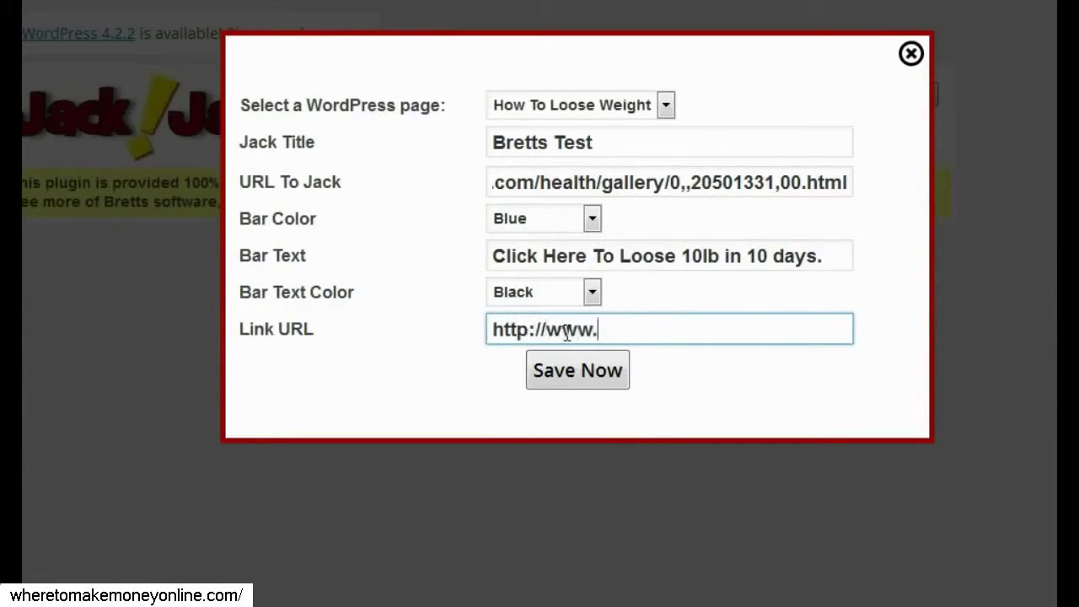
key("BackSpace")
key("BackSpace")
type("gpp")
key("BackSpace")
key("BackSpace")
type("oogl")
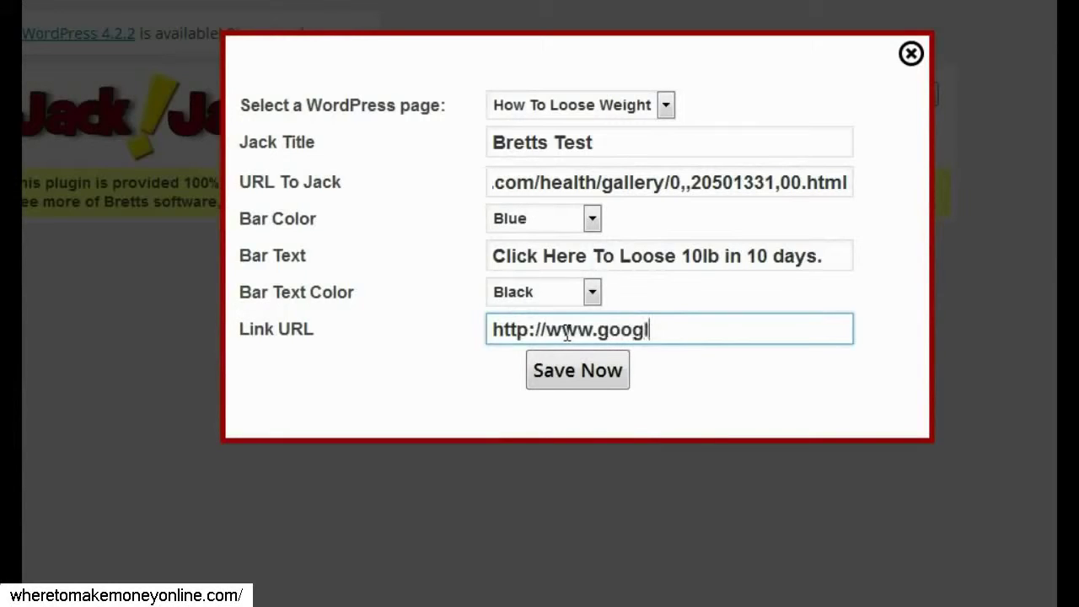
type("e.com")
left_click(598, 378)
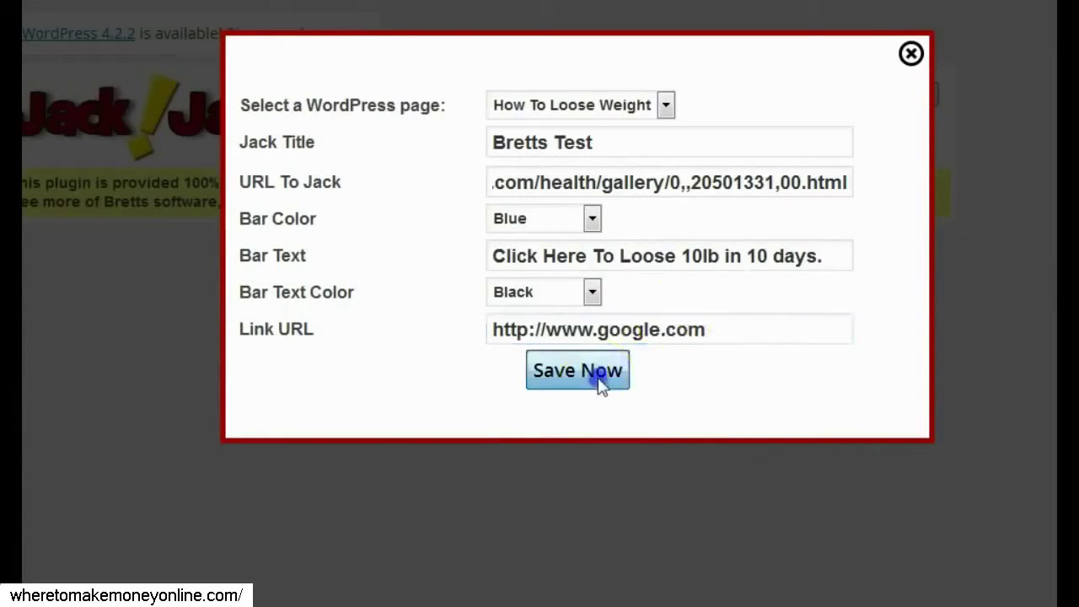
left_click(607, 381)
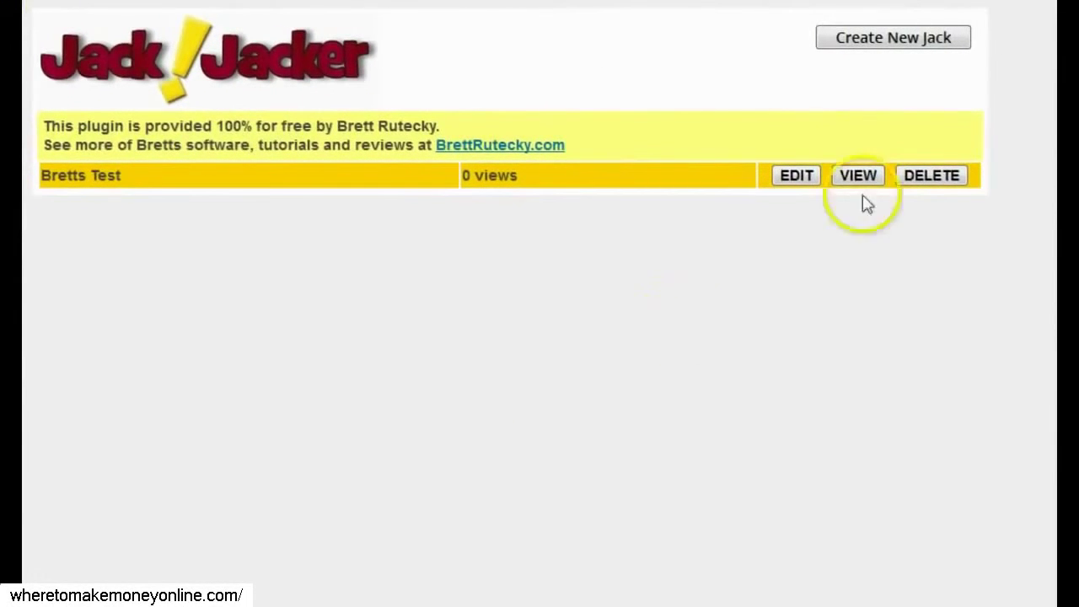
- View the saved jack from the Jack Jacker list to preview the jacked page
left_click(868, 188)
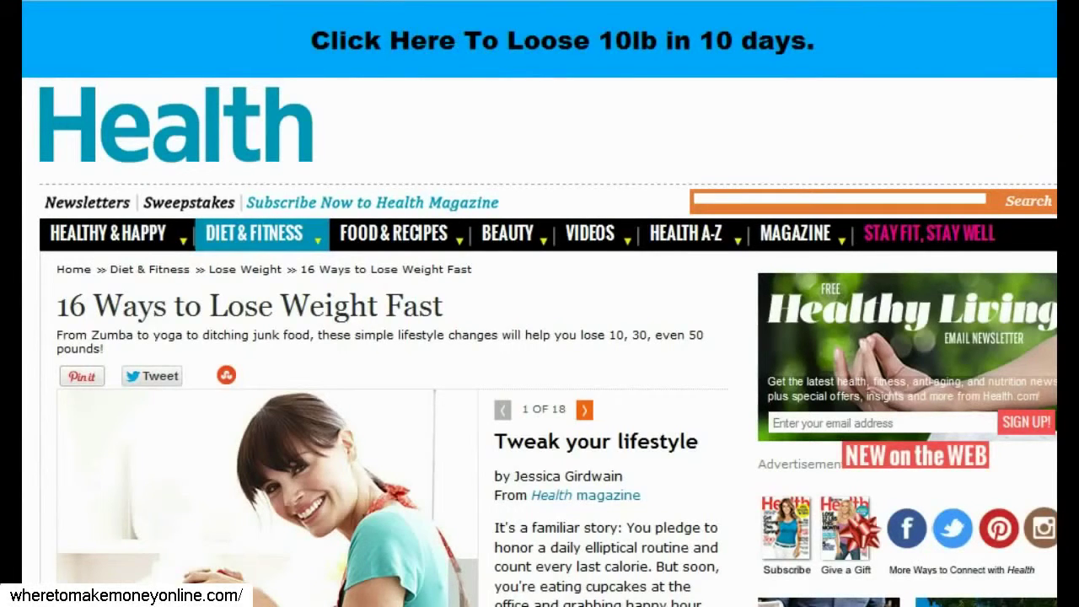
scroll(547, 337, "down", 15)
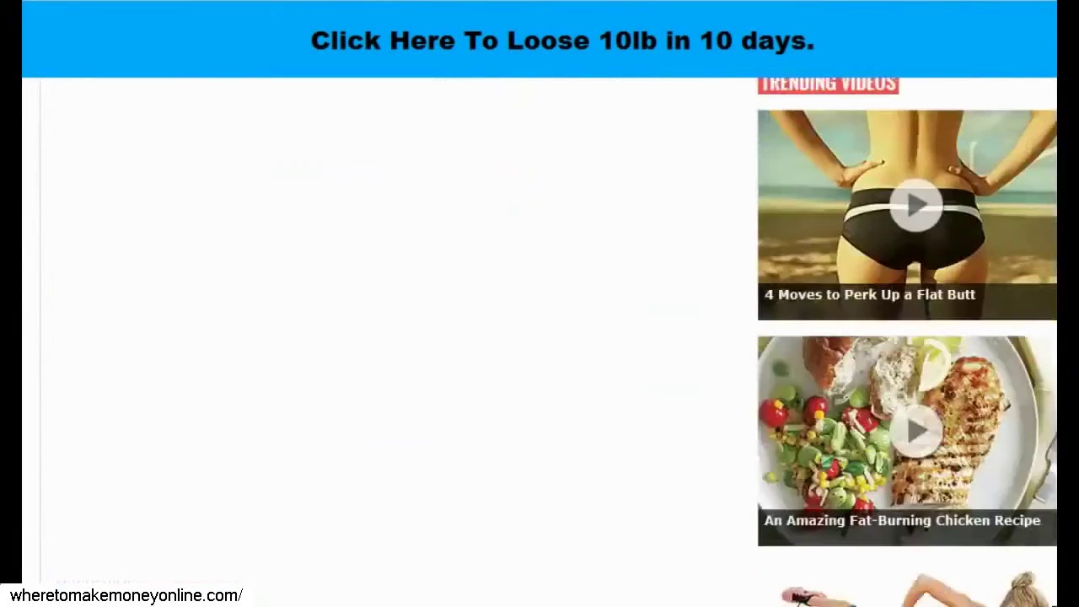
scroll(548, 337, "up", 15)
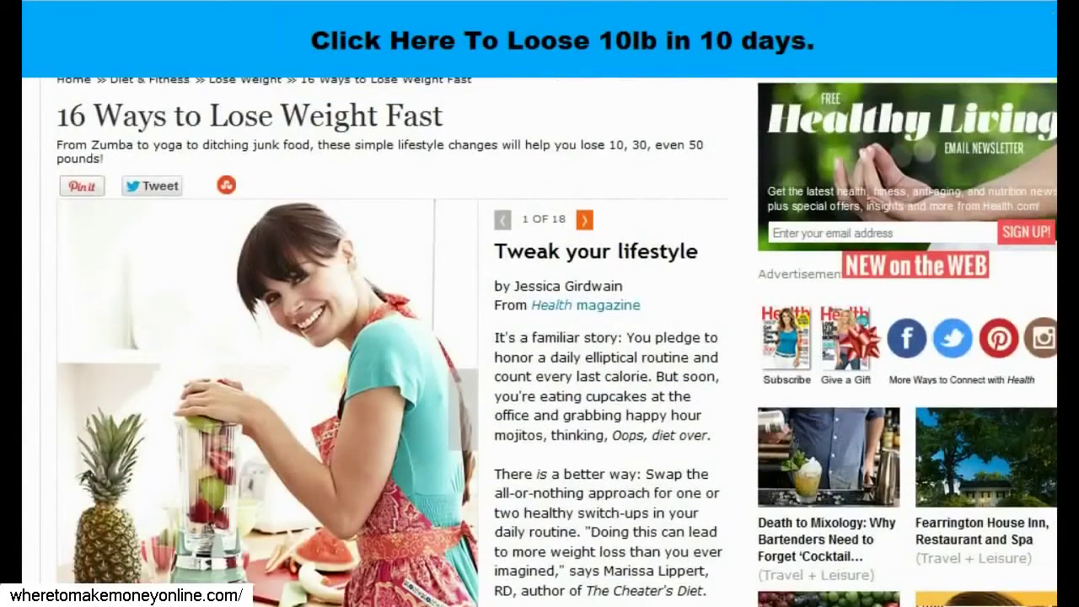
scroll(548, 338, "up", 2)
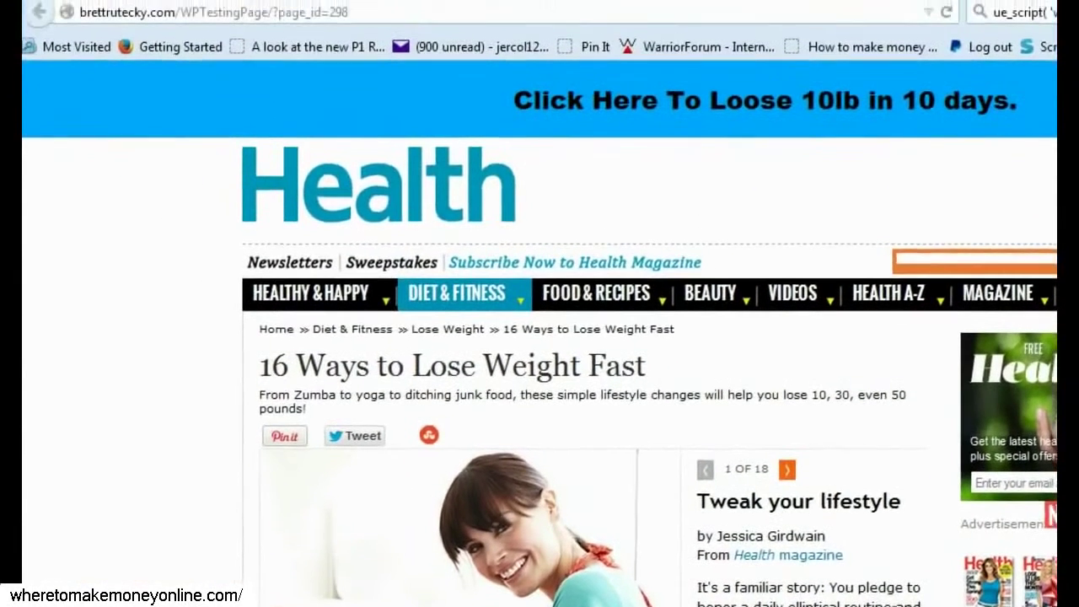
left_click(358, 17)
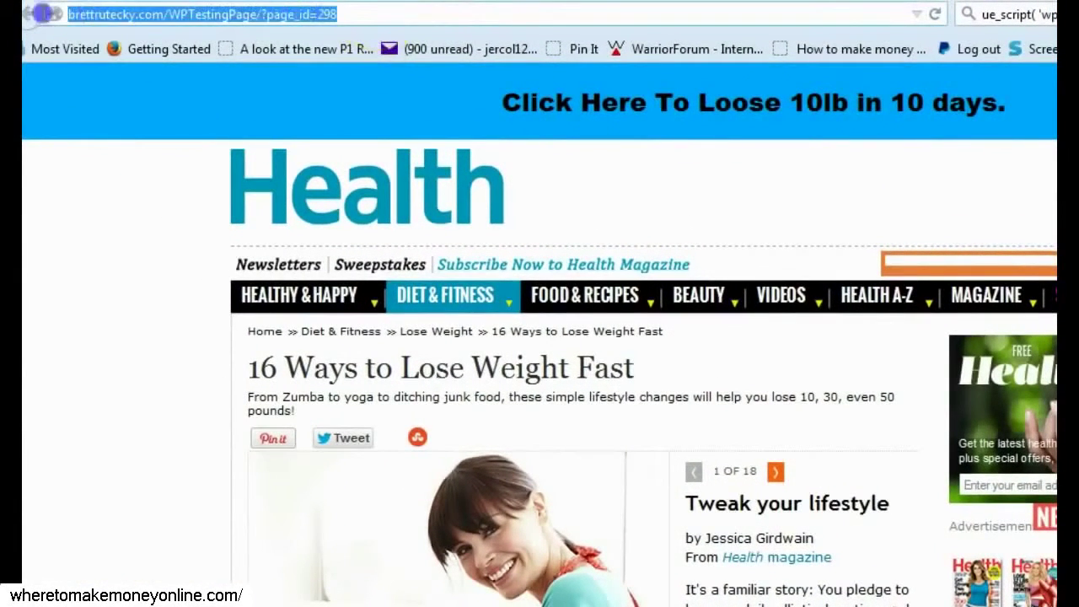
left_click(104, 556)
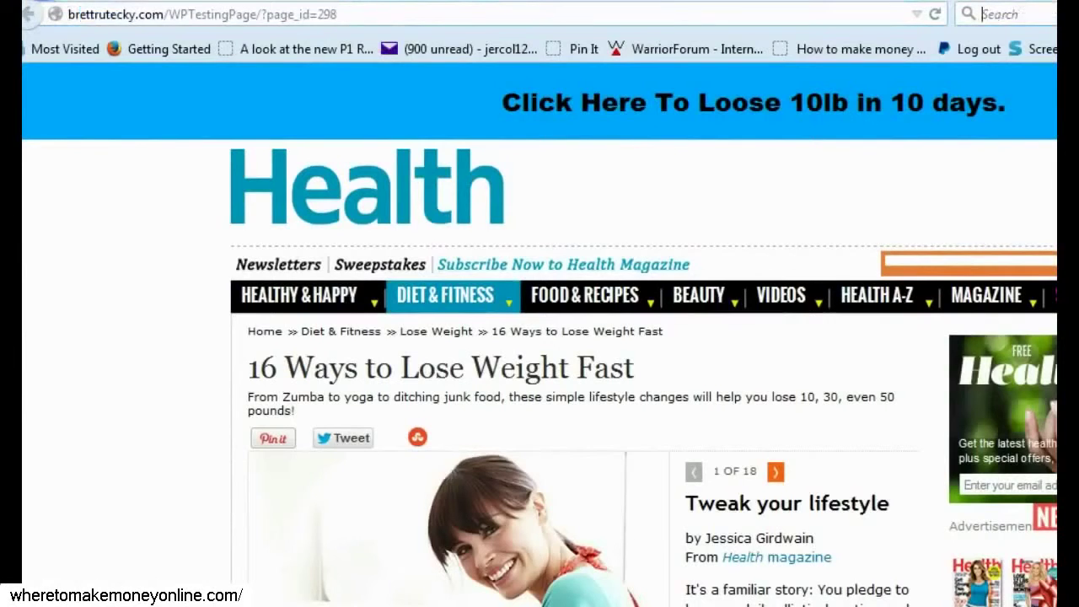